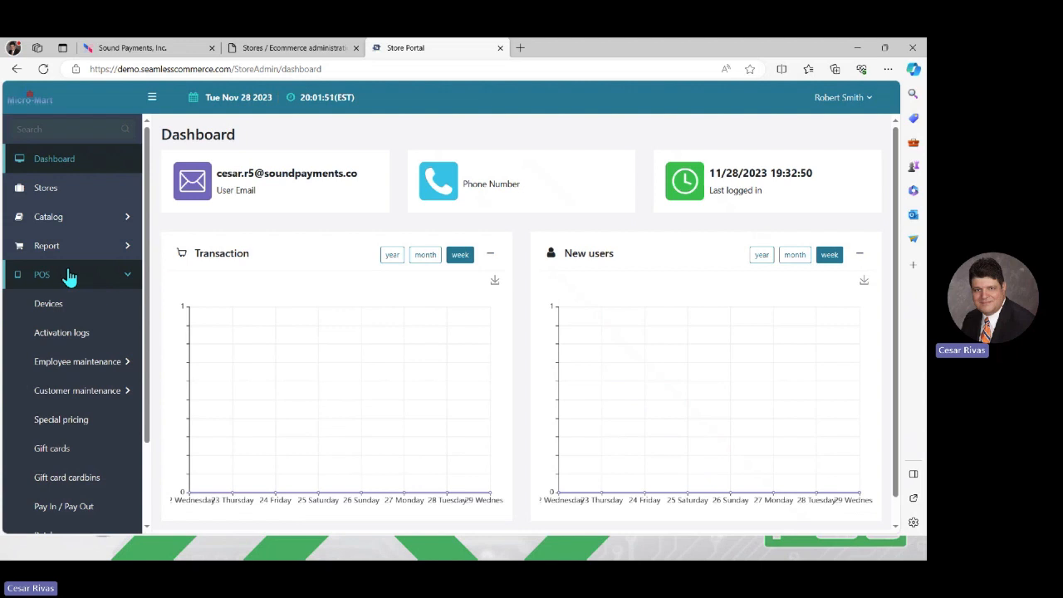
Step: Open the Cashier role's edit page from POS > Employee maintenance > POS user roles
left_click(86, 364)
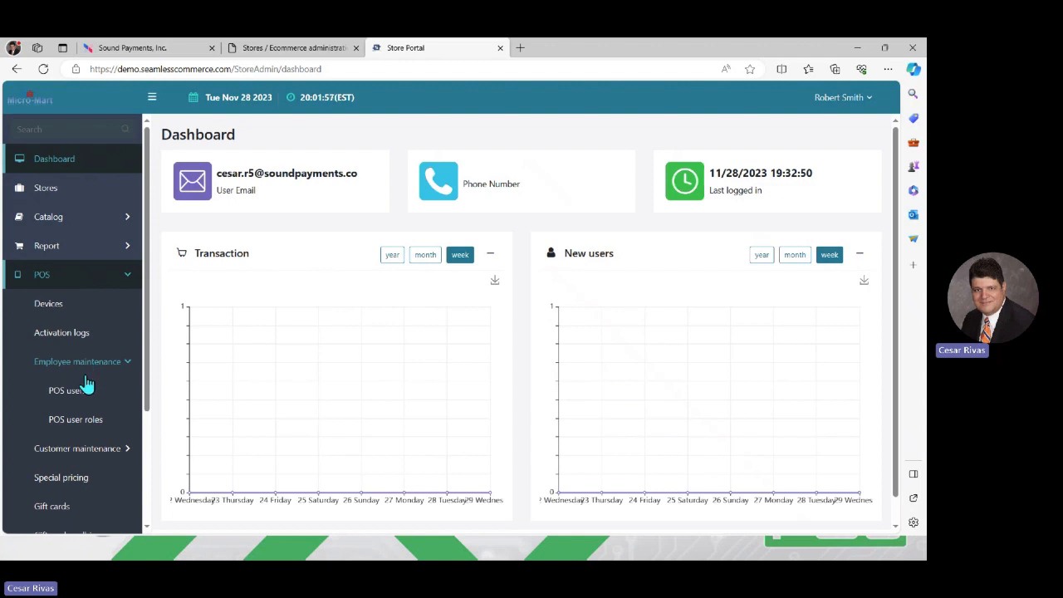
left_click(95, 425)
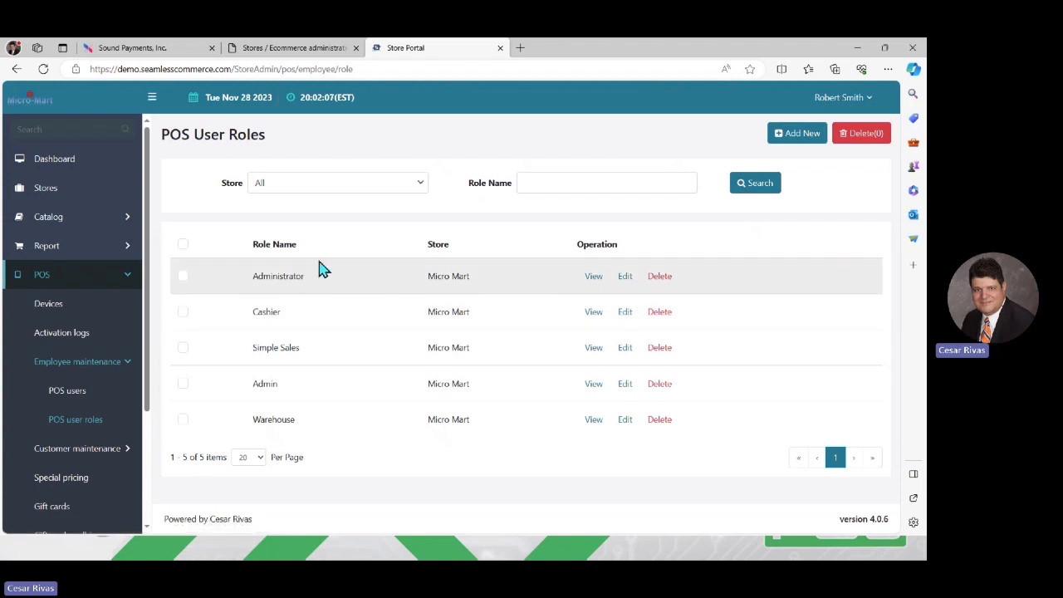
left_click(627, 313)
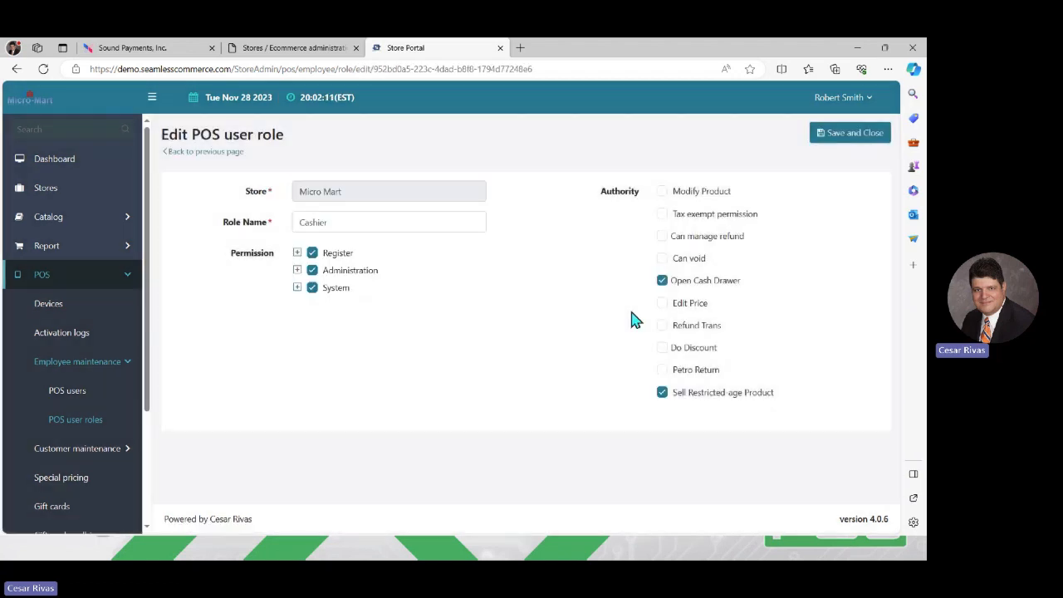
Step: Expand the Cashier role's Register permissions and briefly inspect the Reports permissions
left_click(298, 253)
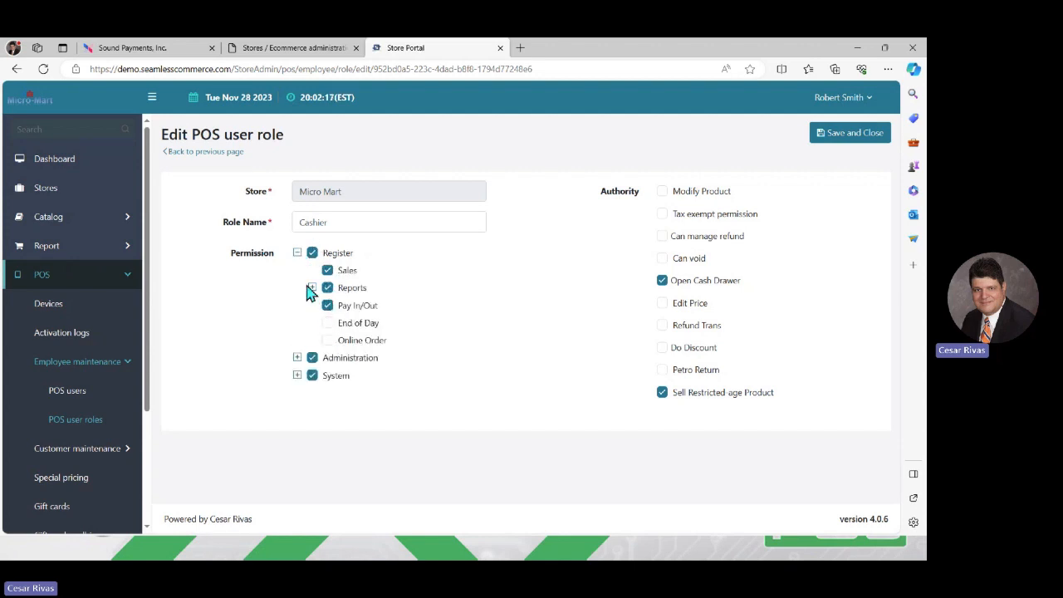
left_click(312, 288)
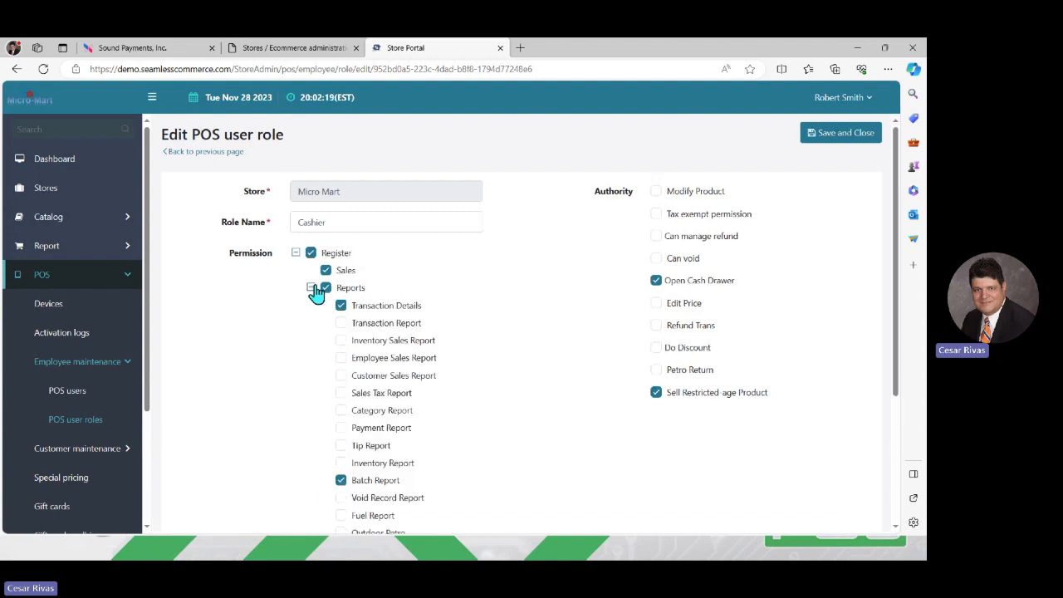
left_click(312, 288)
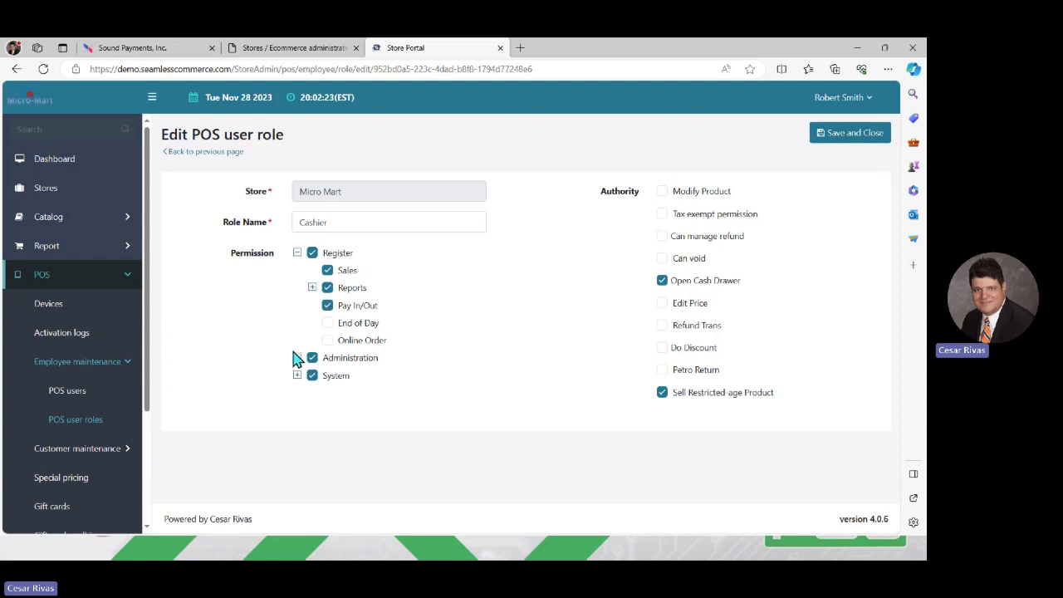
Step: Review the Administration permissions for Customer and Inventory, then go back to the roles list
left_click(296, 358)
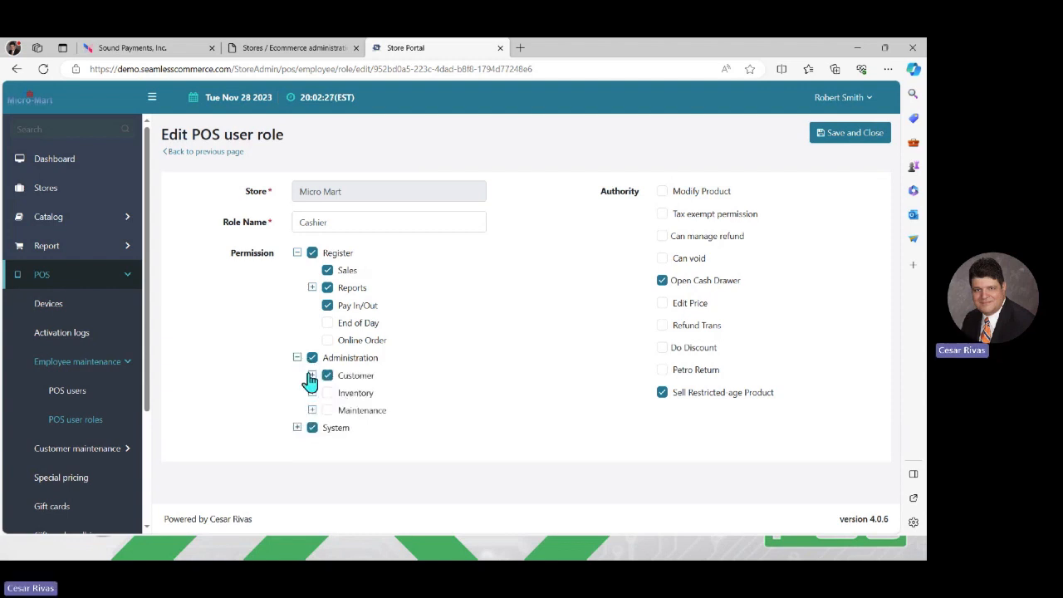
left_click(312, 376)
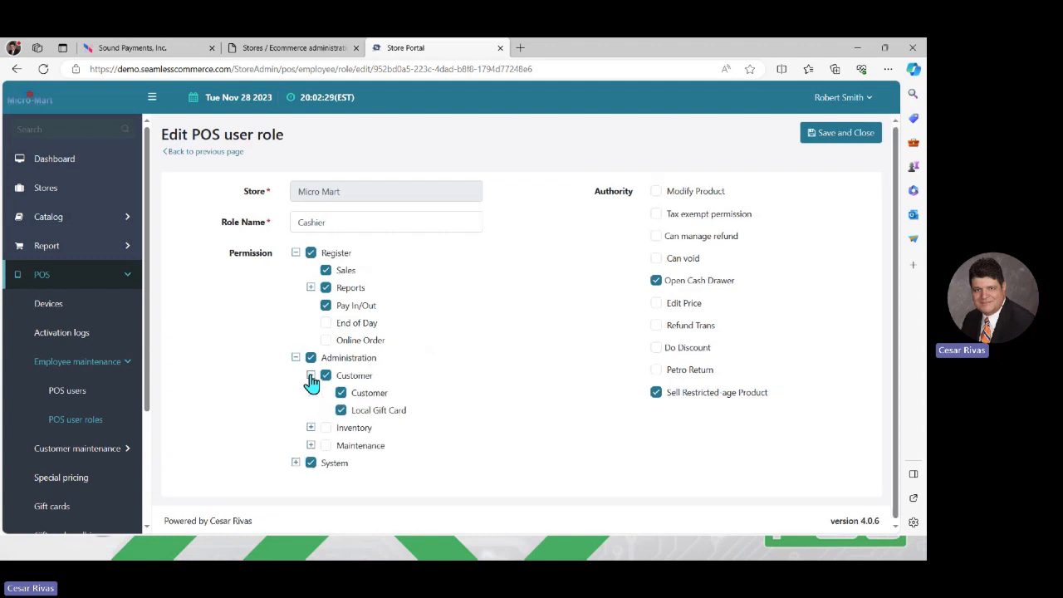
left_click(310, 375)
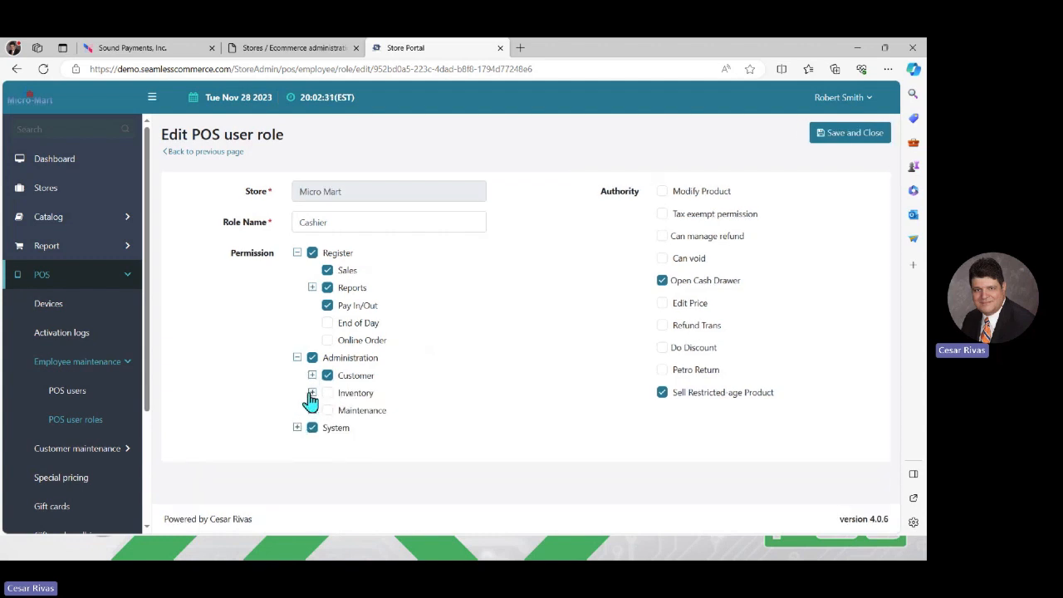
left_click(312, 396)
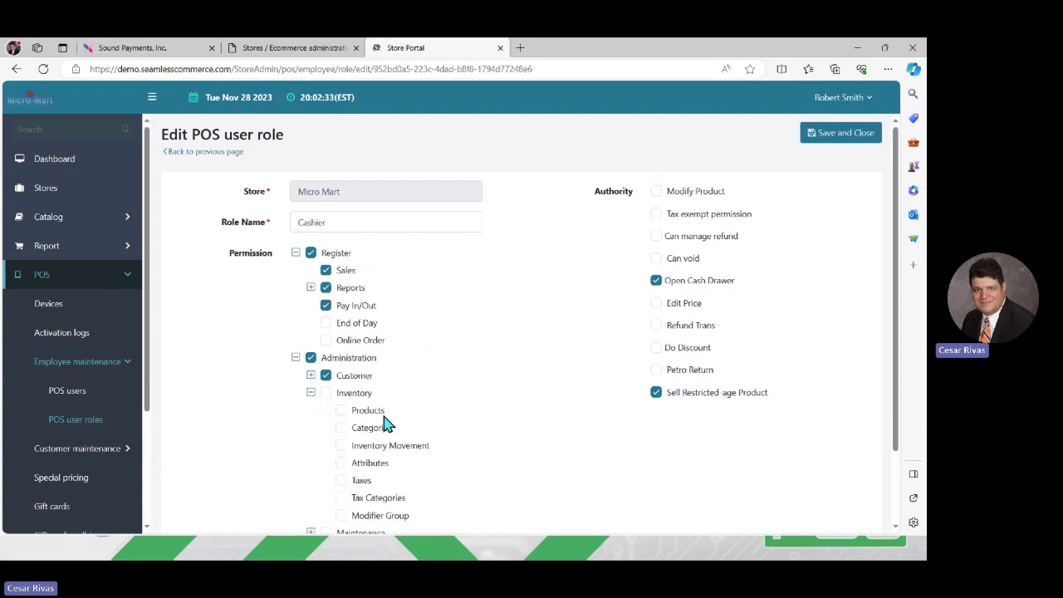
scroll(553, 366, "down", 2)
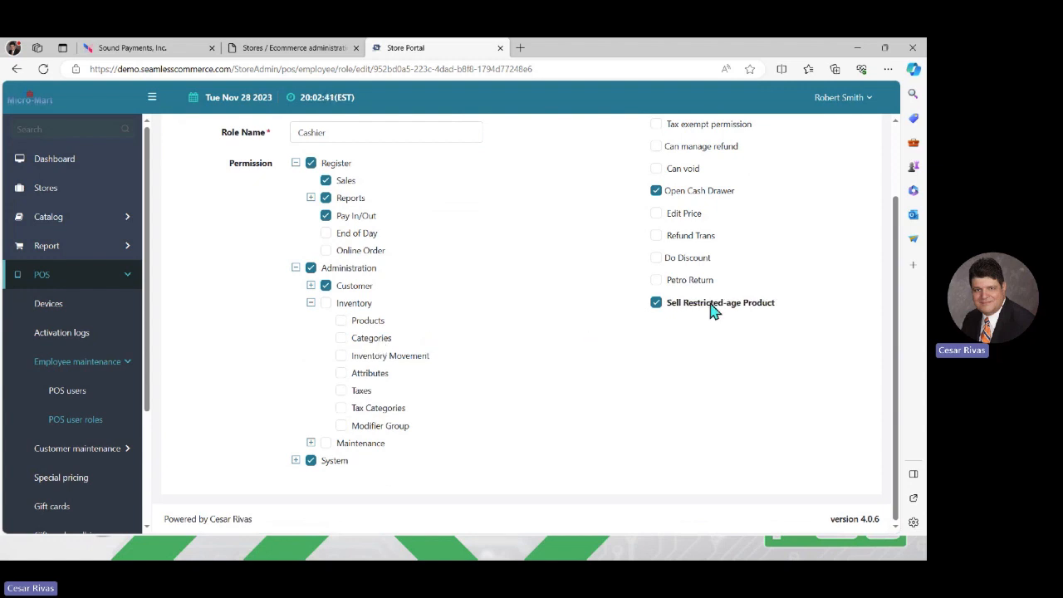
scroll(897, 119, "up", 1)
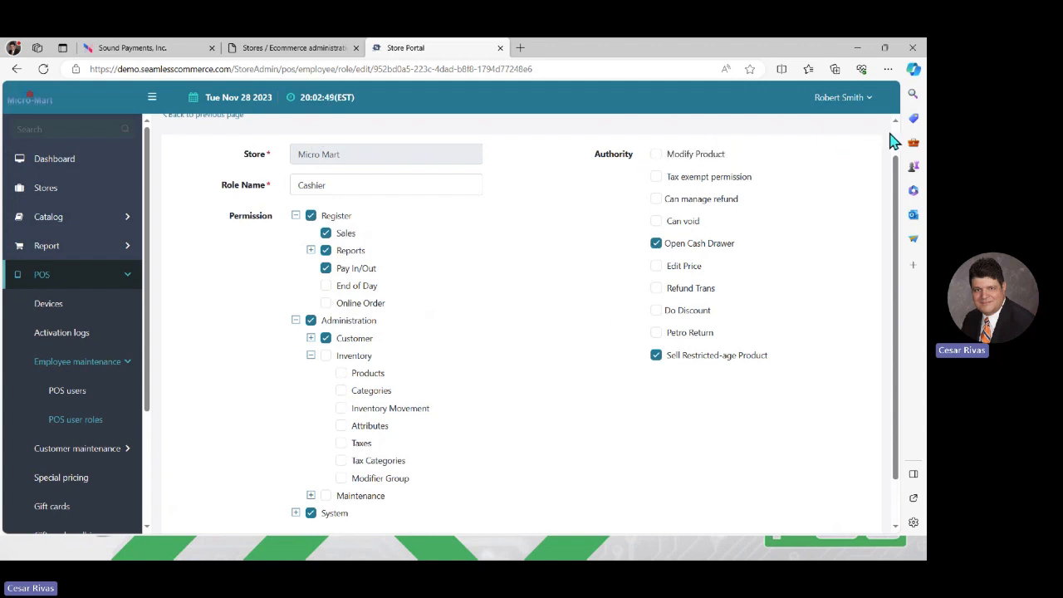
scroll(895, 140, "up", 1)
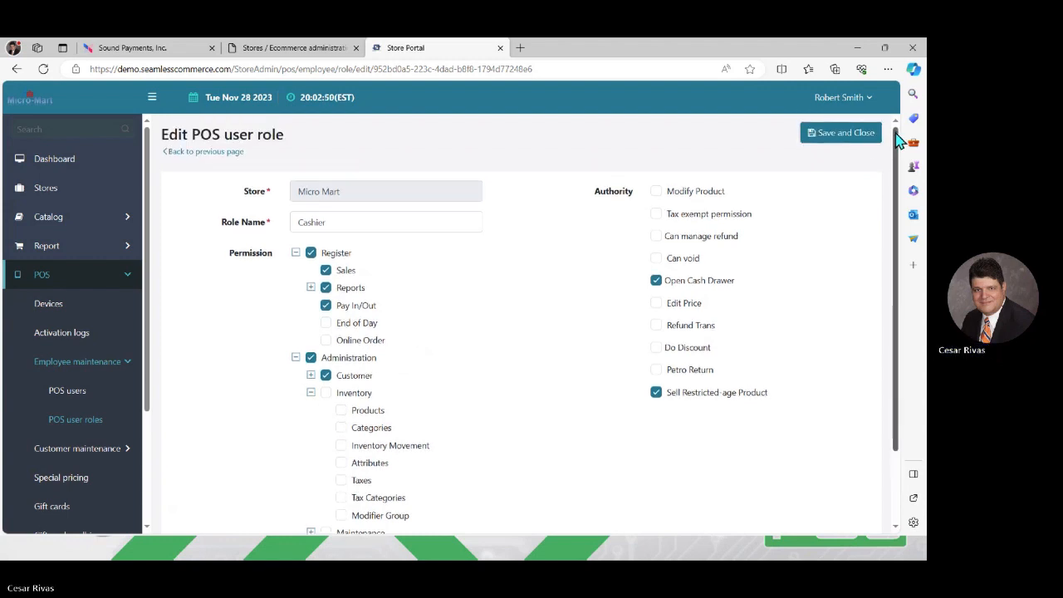
left_click(187, 156)
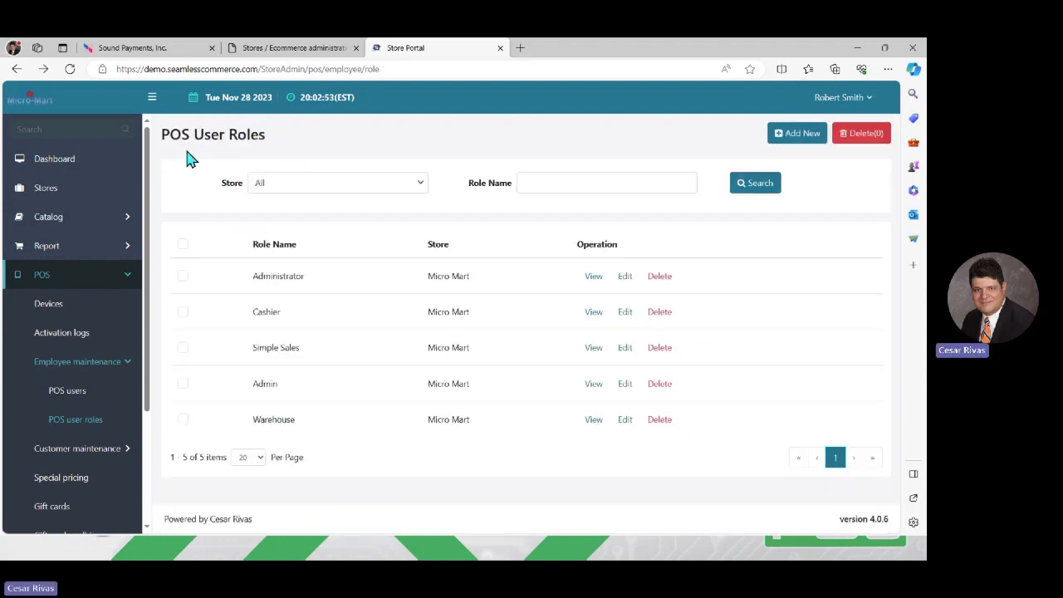
Step: Open the Front Counter POS user, turn off Required Clock In, then go back to the users list
left_click(73, 400)
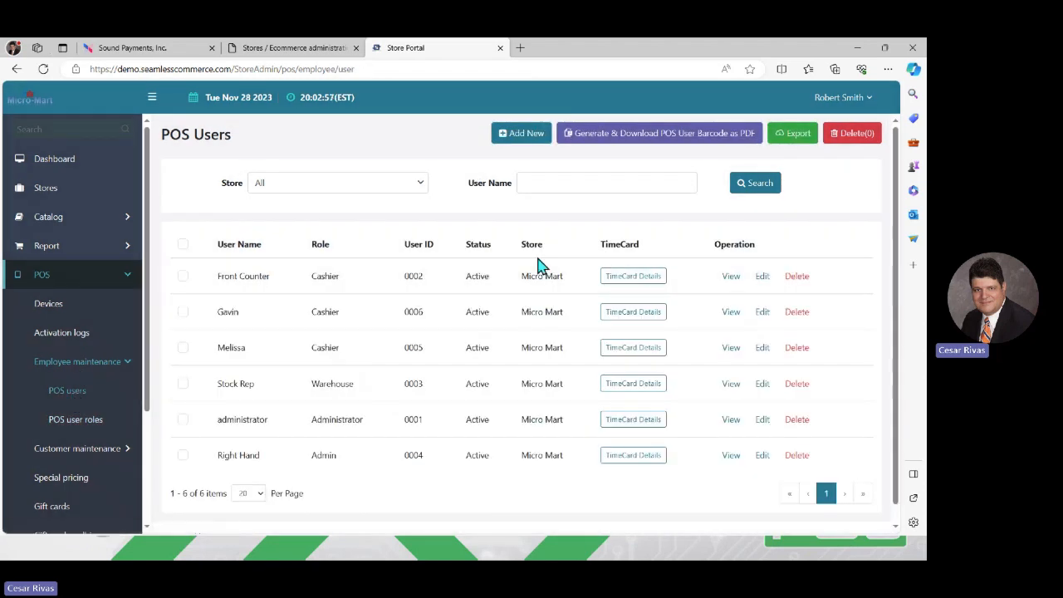
left_click(763, 277)
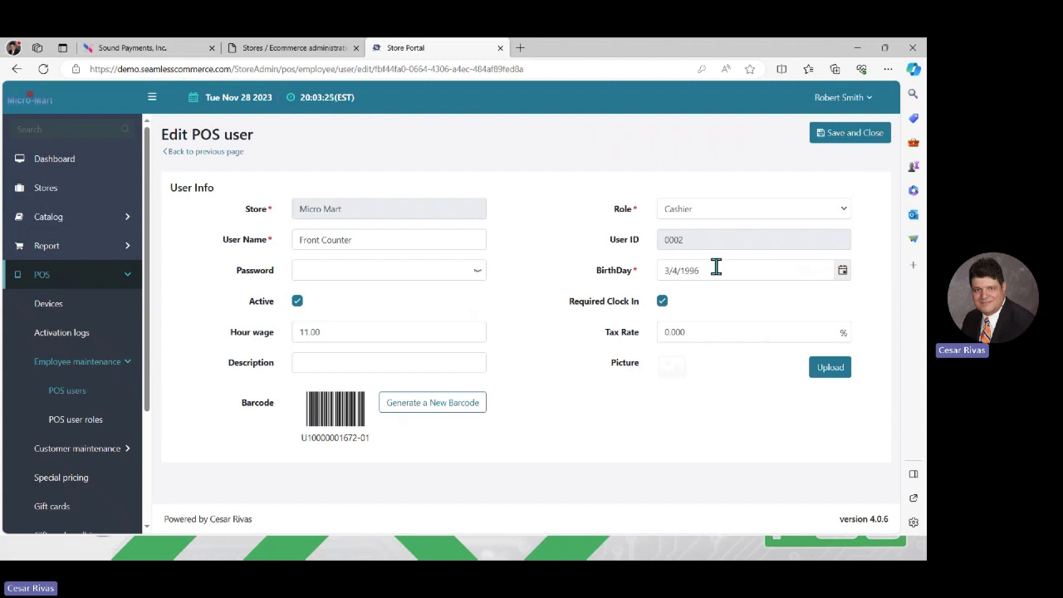
left_click(661, 302)
left_click(192, 155)
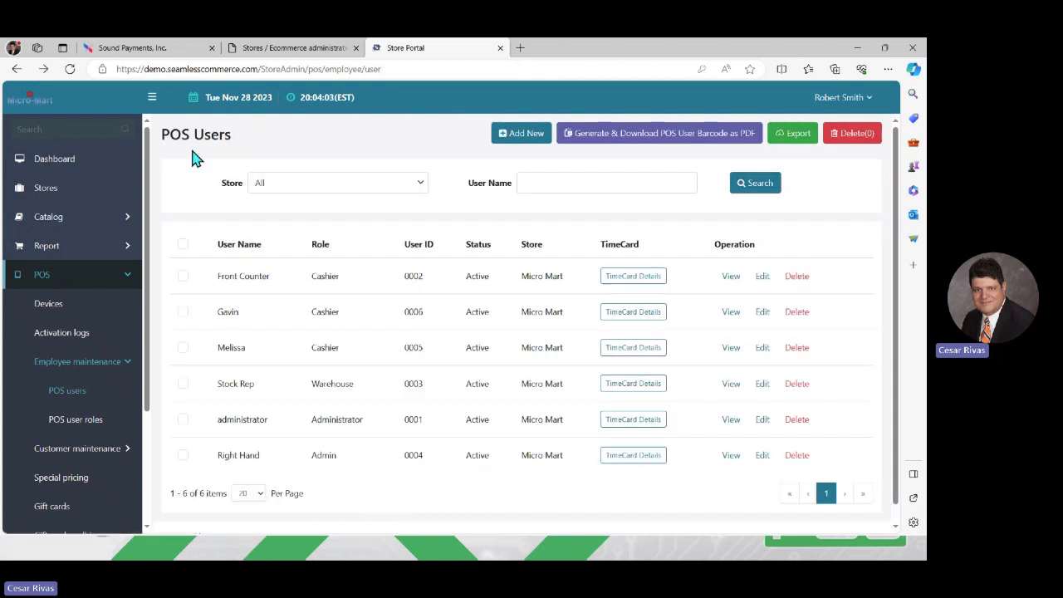
Step: Log in to the PAXSTORE Administrator Center on the Sound Payments tab and open Terminal Management
left_click(137, 52)
left_click(466, 378)
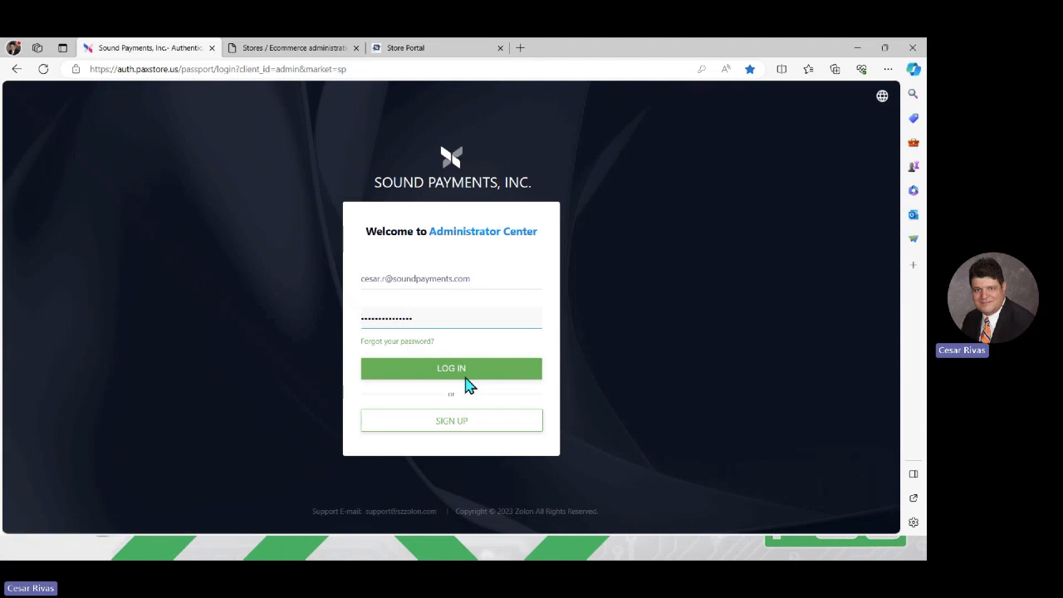
left_click(466, 376)
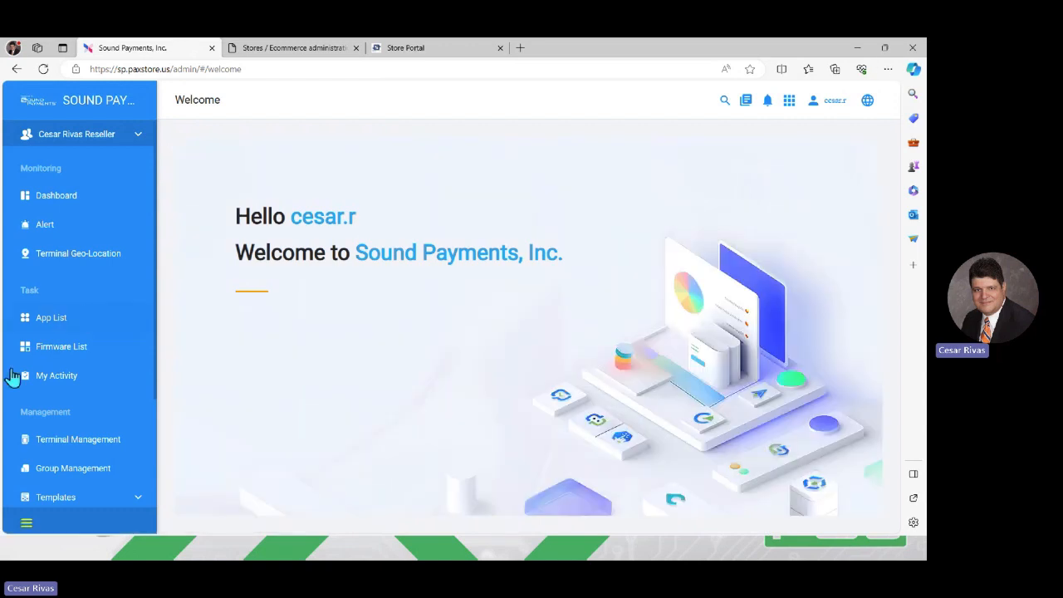
left_click(49, 444)
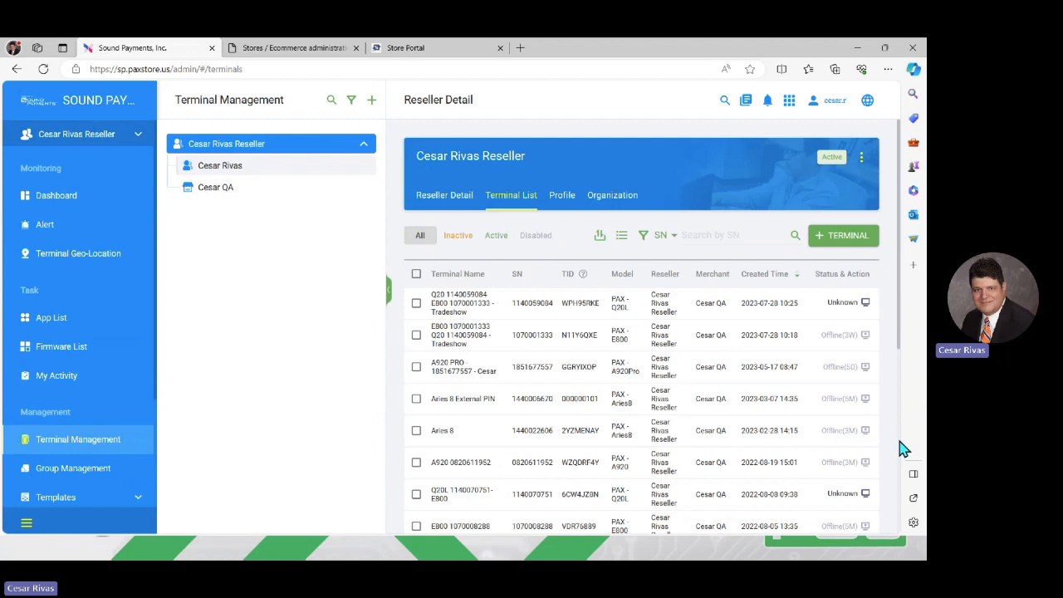
Step: Open the online E700 terminal's details and start an AirViewer remote connection to it
scroll(899, 446, "down", 5)
left_click(453, 237)
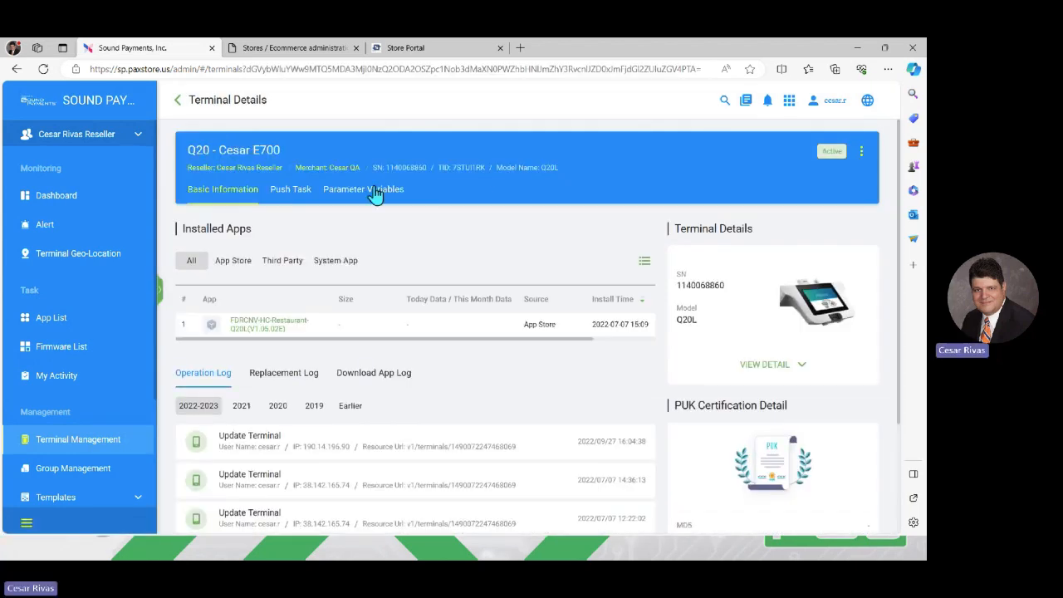
left_click(177, 100)
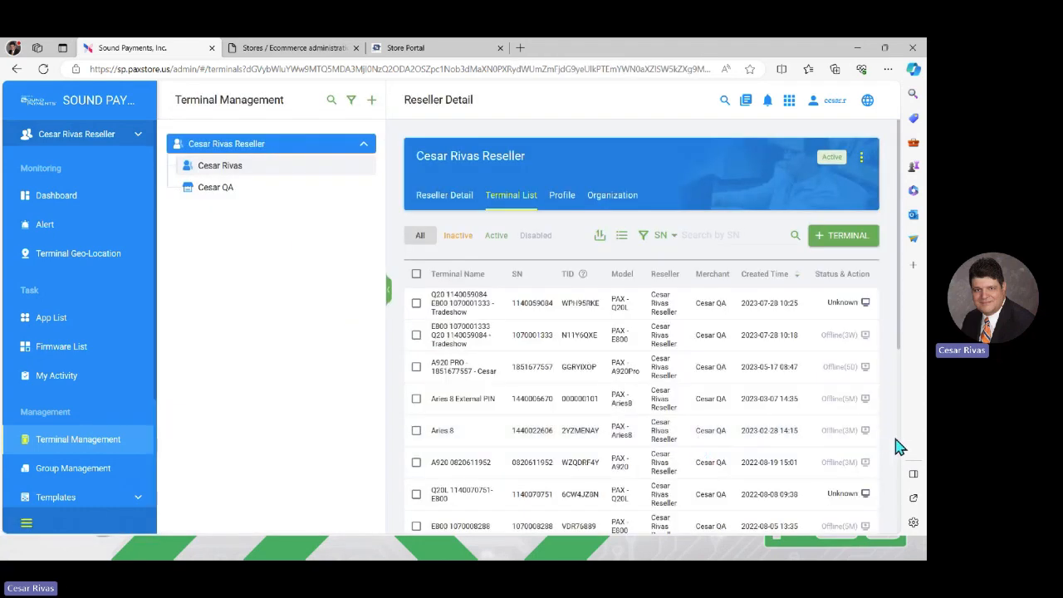
scroll(900, 446, "down", 4)
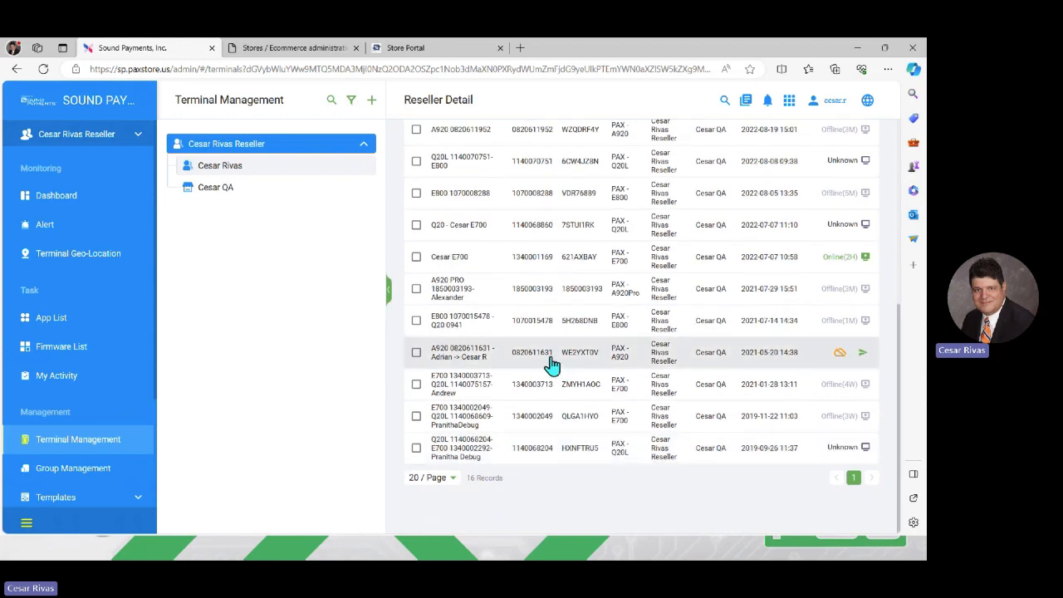
left_click(470, 264)
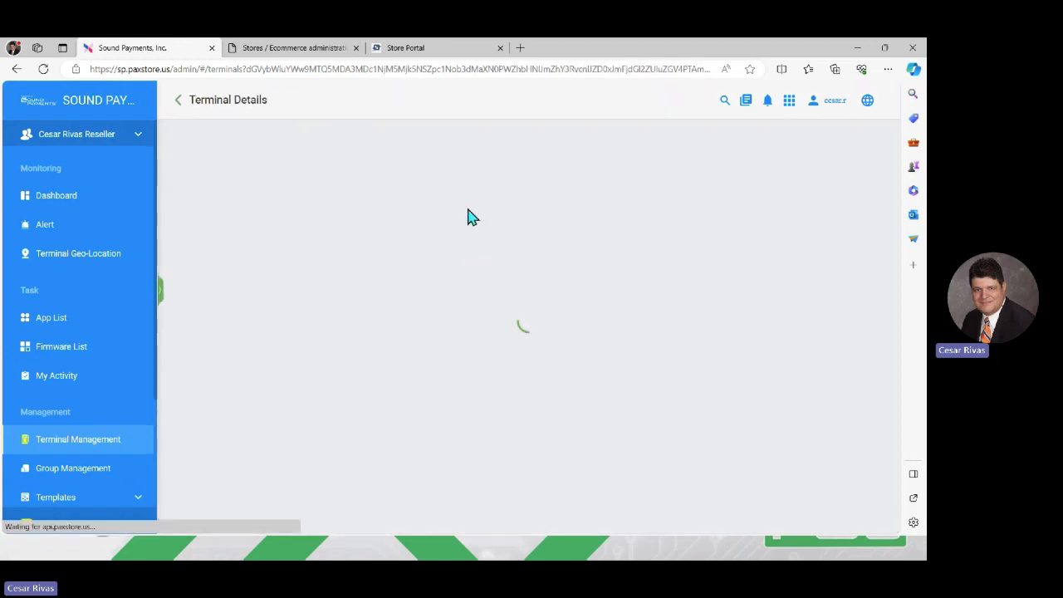
left_click(602, 190)
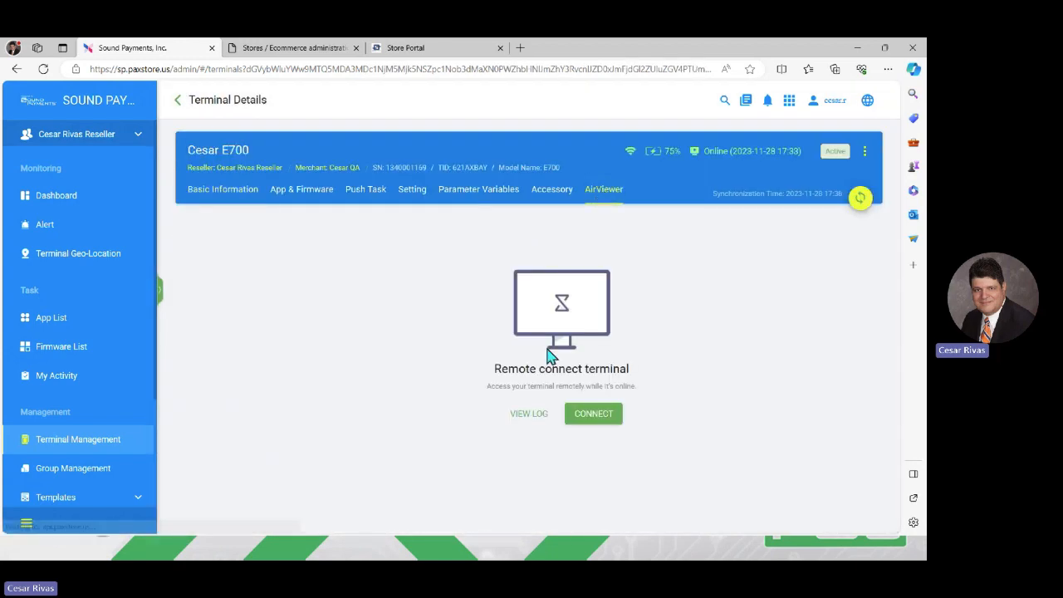
left_click(585, 425)
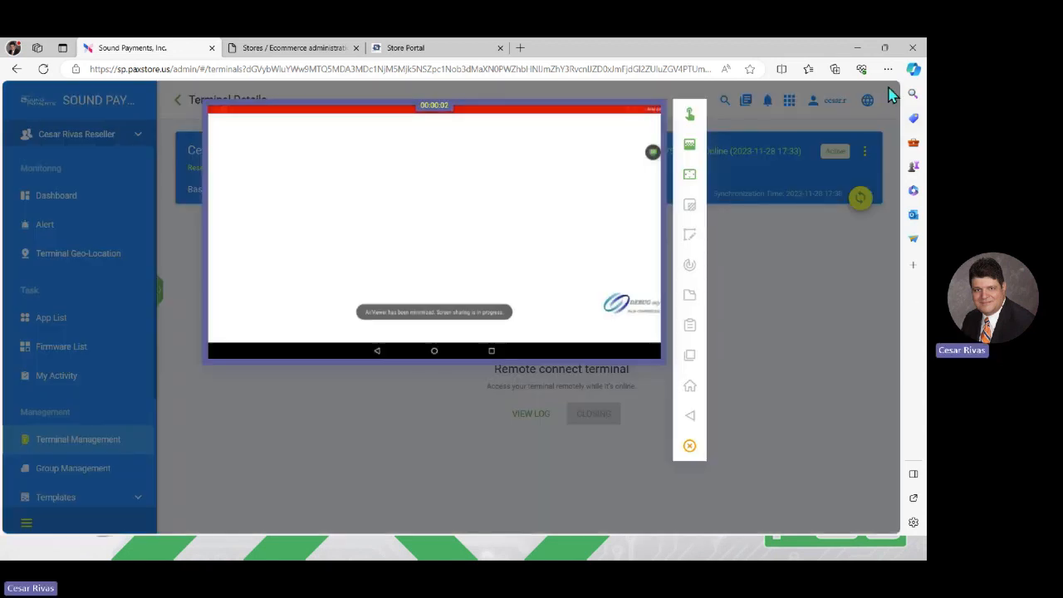
Step: Zoom the browser page to 125% so the terminal screen appears larger
left_click(887, 75)
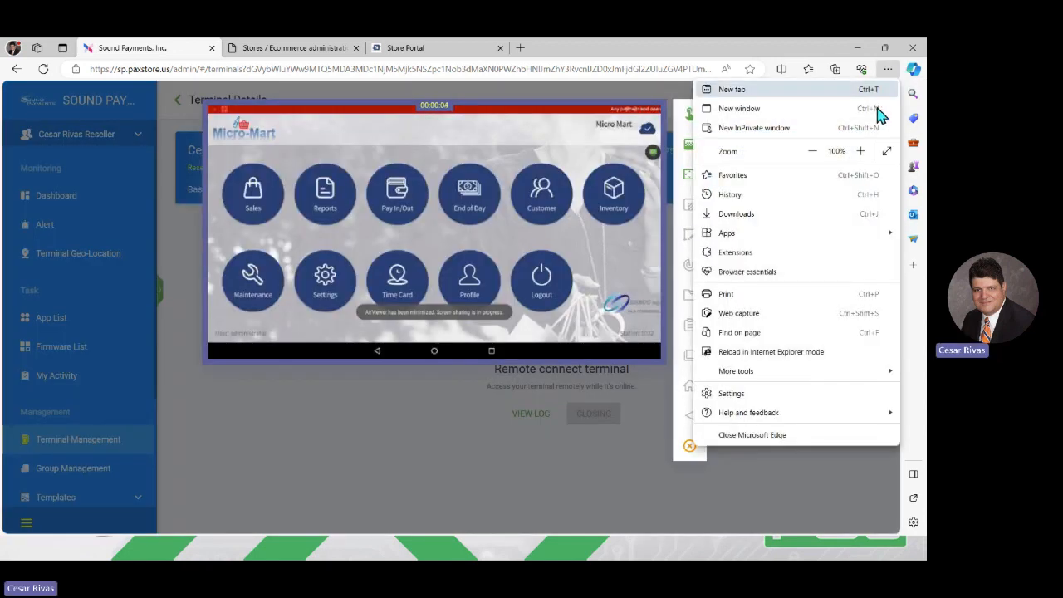
left_click(864, 151)
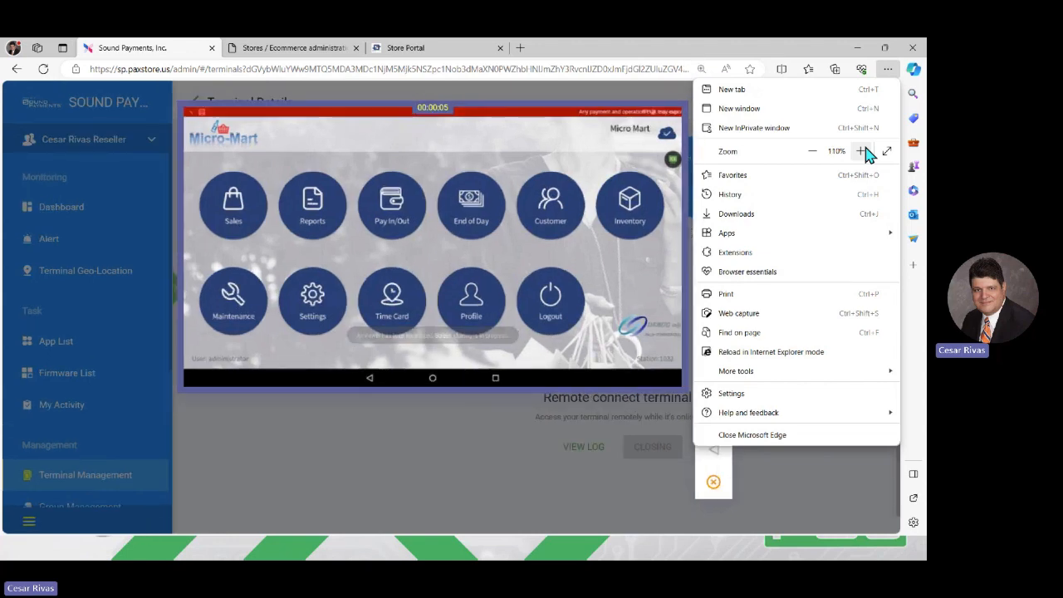
left_click(865, 151)
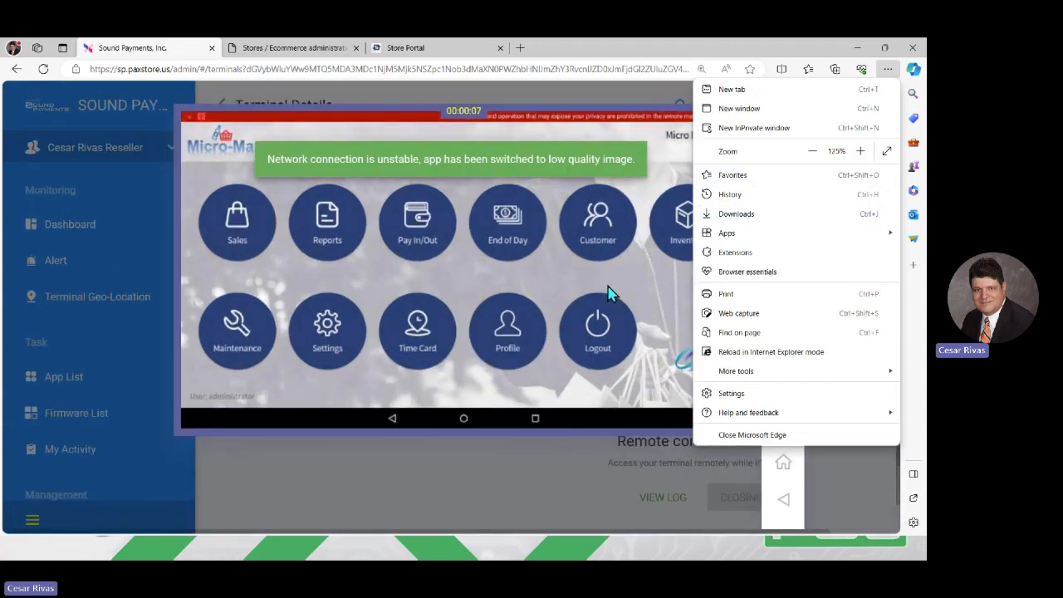
left_click(607, 286)
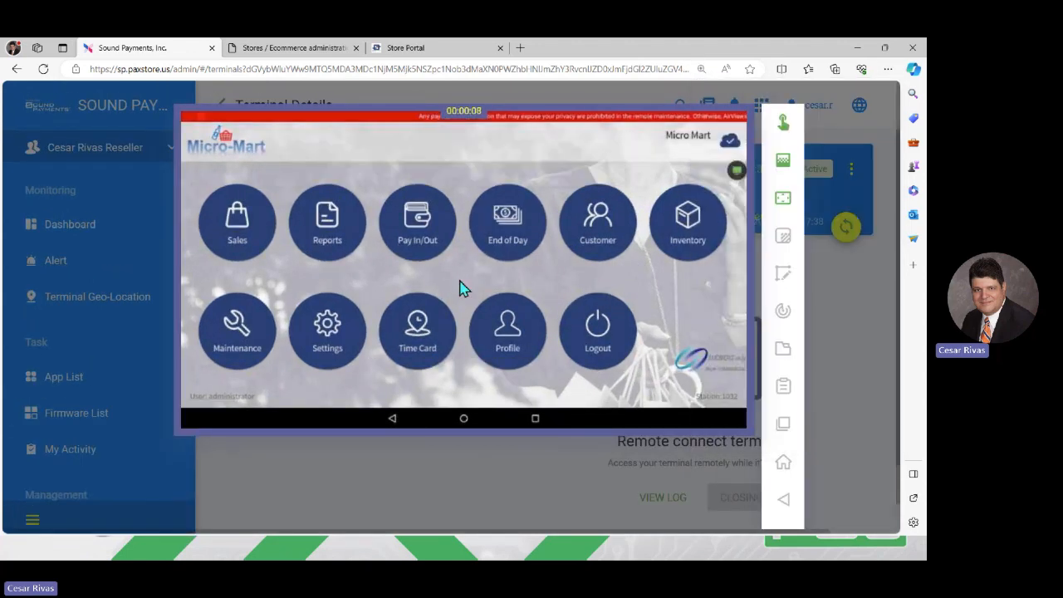
Step: On the terminal, go to Maintenance > Roles and view the Administrator role's Administration authorities
left_click(236, 332)
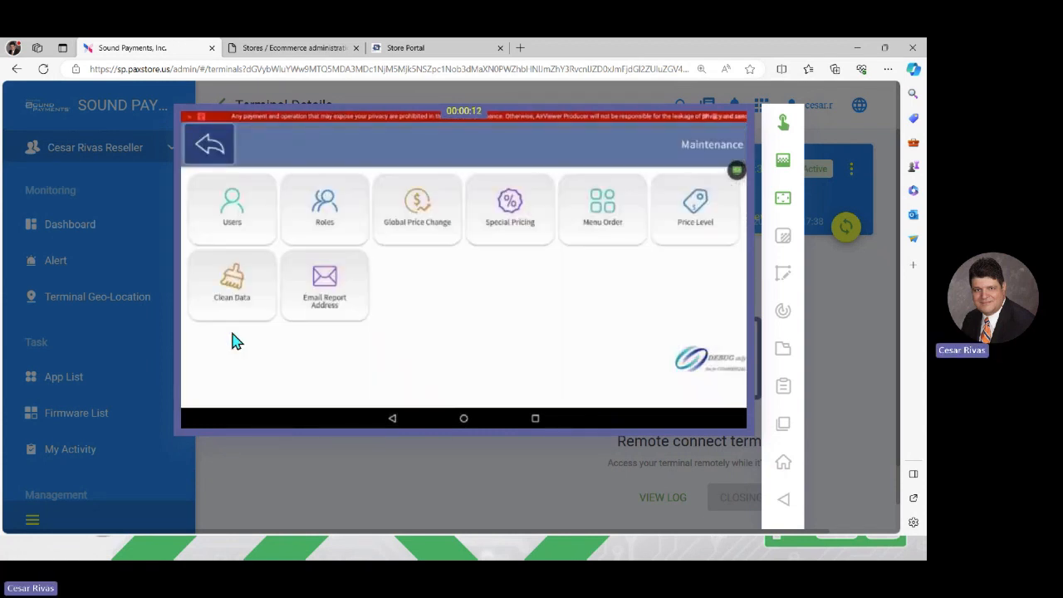
left_click(339, 214)
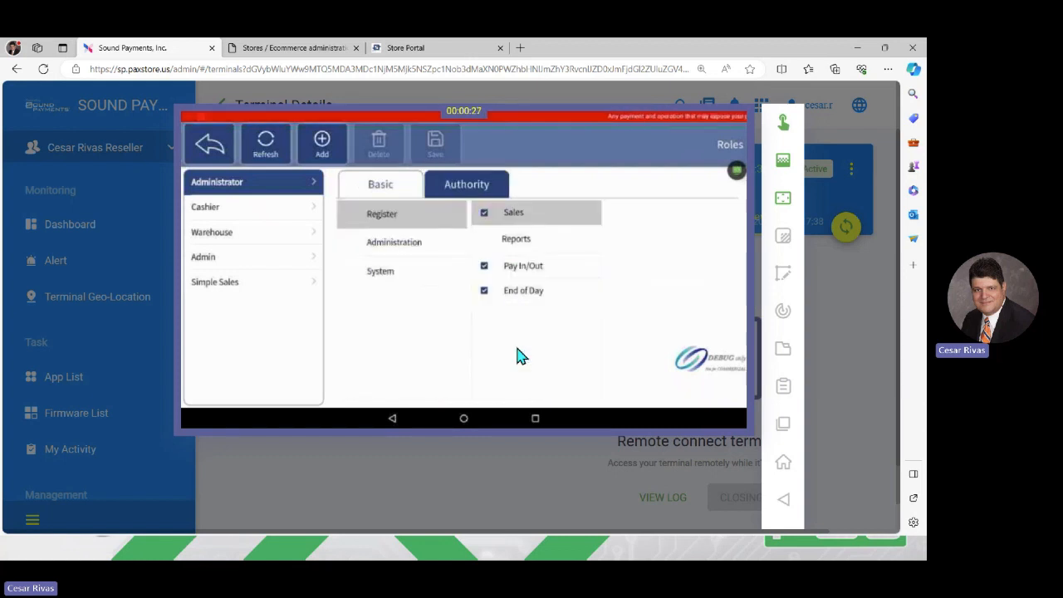
left_click(443, 241)
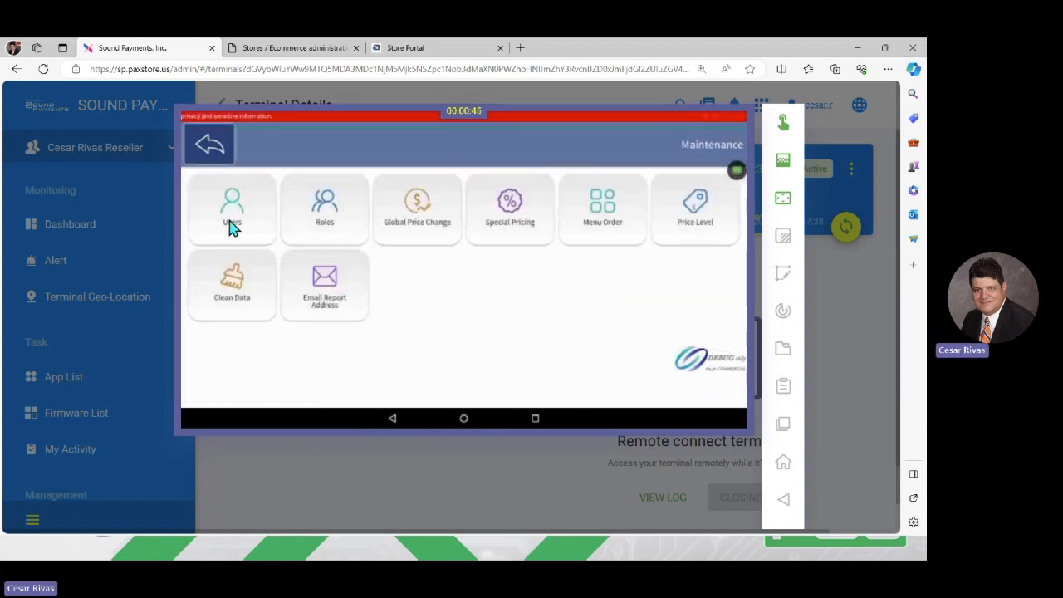
Step: View the terminal's Users list, then bring up the Store Portal's POS Users tab
left_click(230, 217)
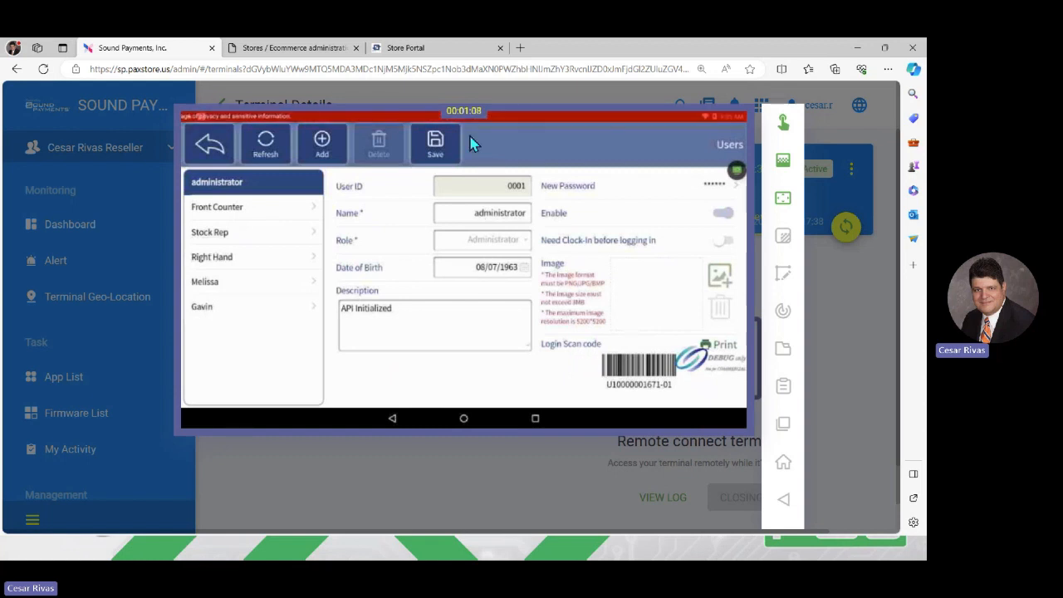
left_click(431, 52)
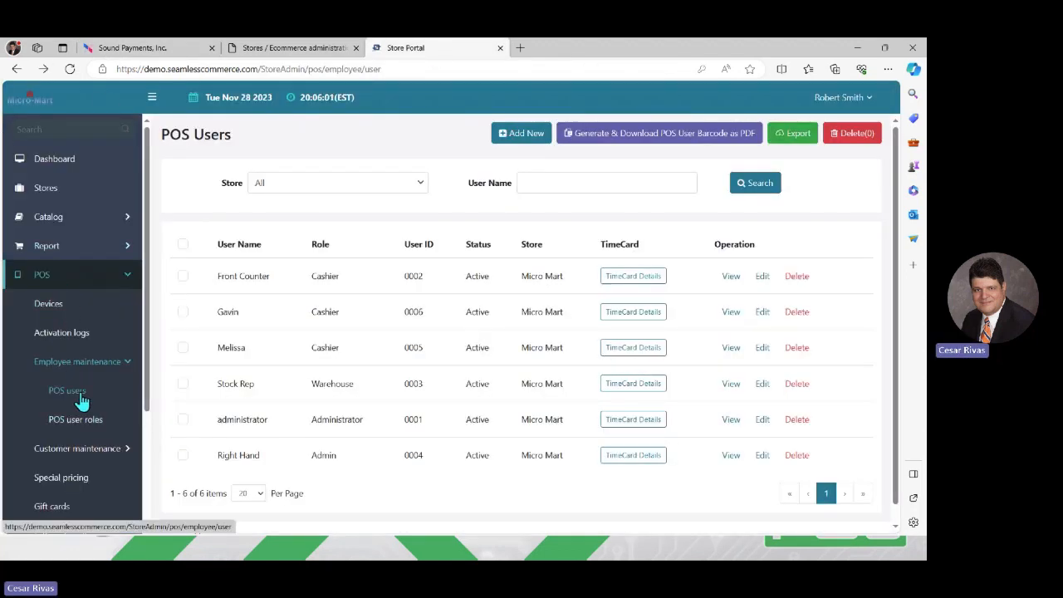
Step: Generate and download the POS user barcode PDF, view it, then return to the Store Portal
left_click(642, 141)
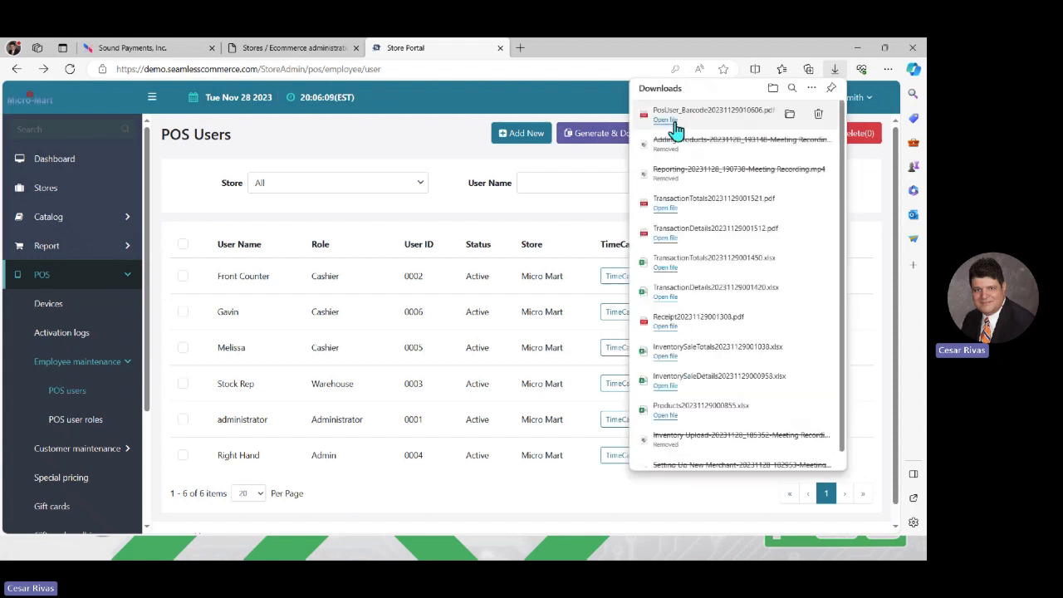
left_click(665, 120)
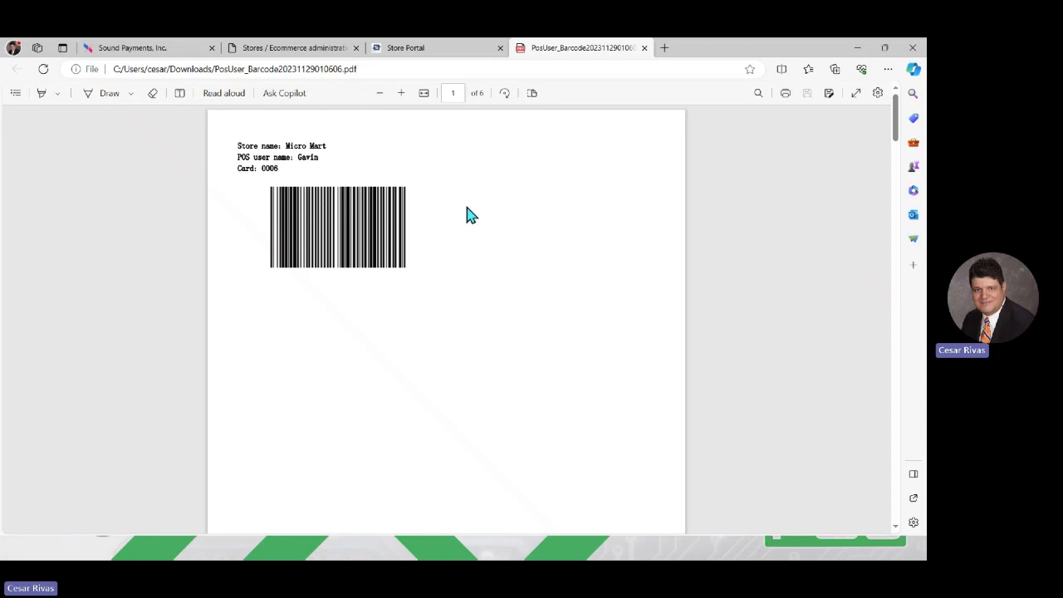
left_click(463, 54)
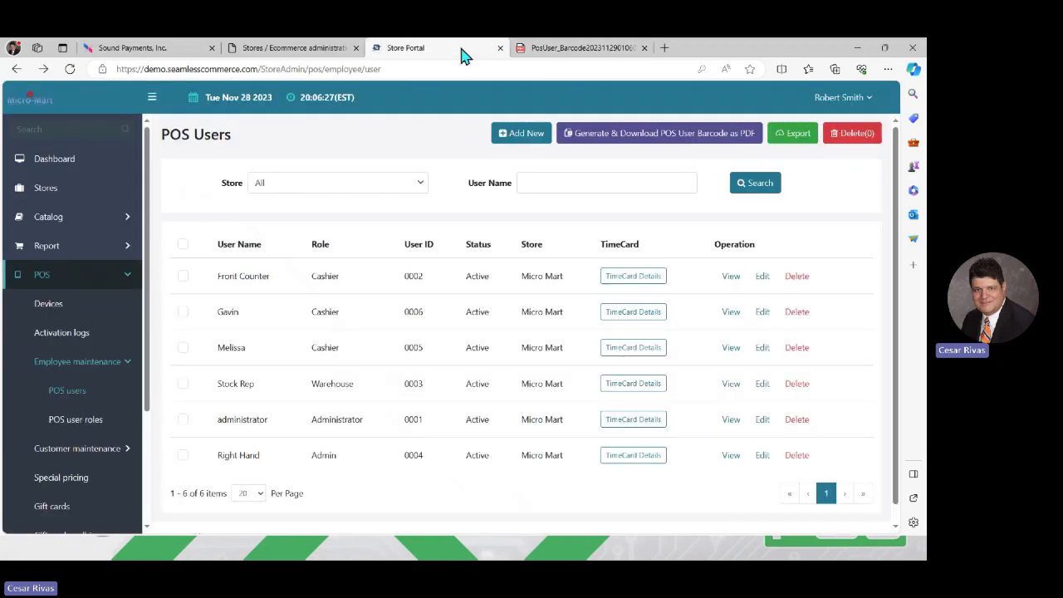
Step: Back on the Sound Payments tab, open the terminal's Time Card clock in/out prompt
left_click(149, 52)
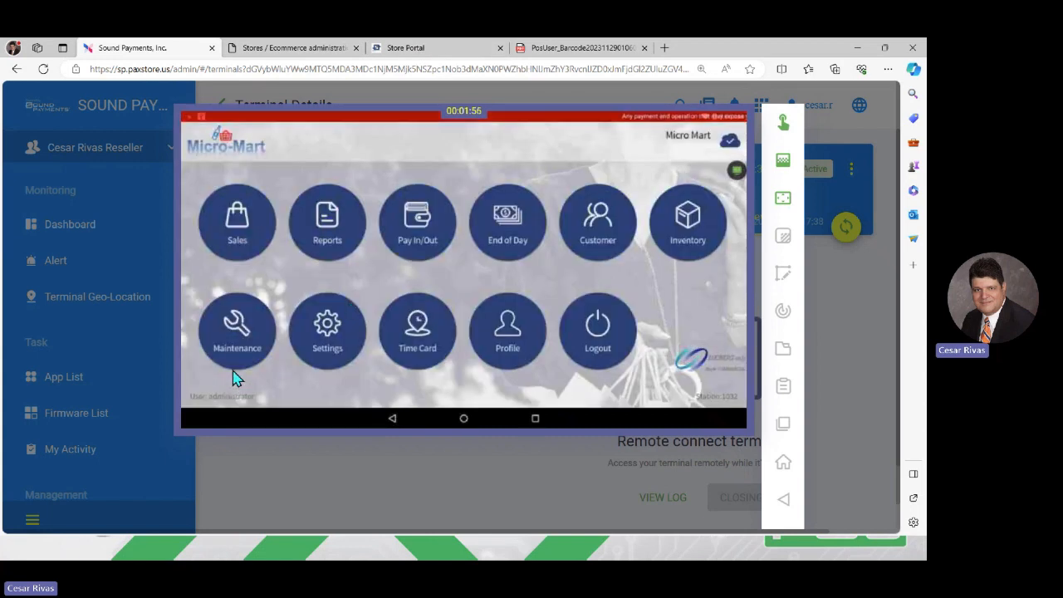
left_click(410, 349)
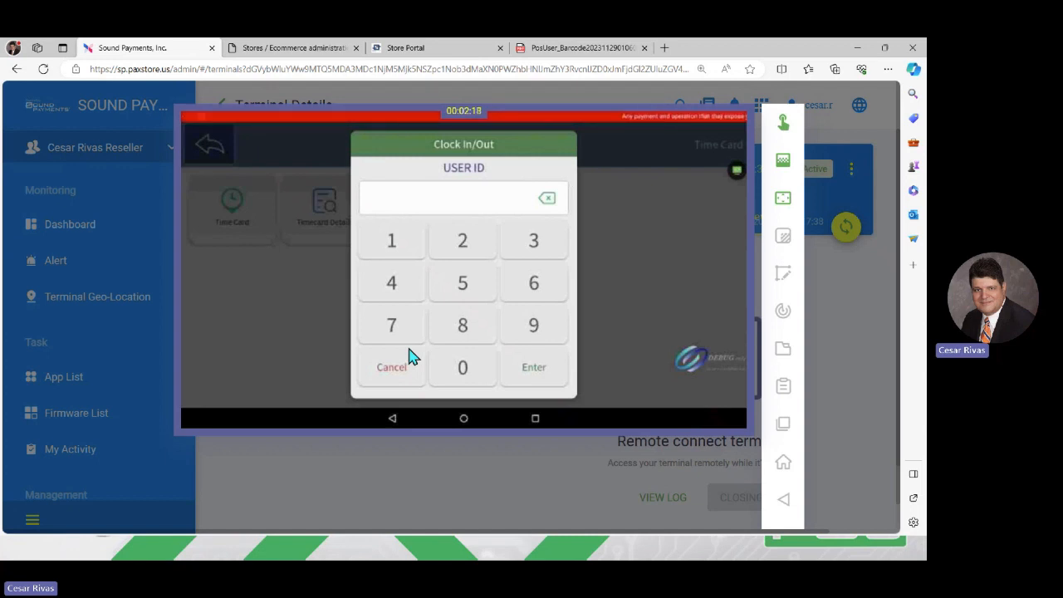
Step: Enter the administrator's user ID and password at the Time Card prompt to clock out
type("00")
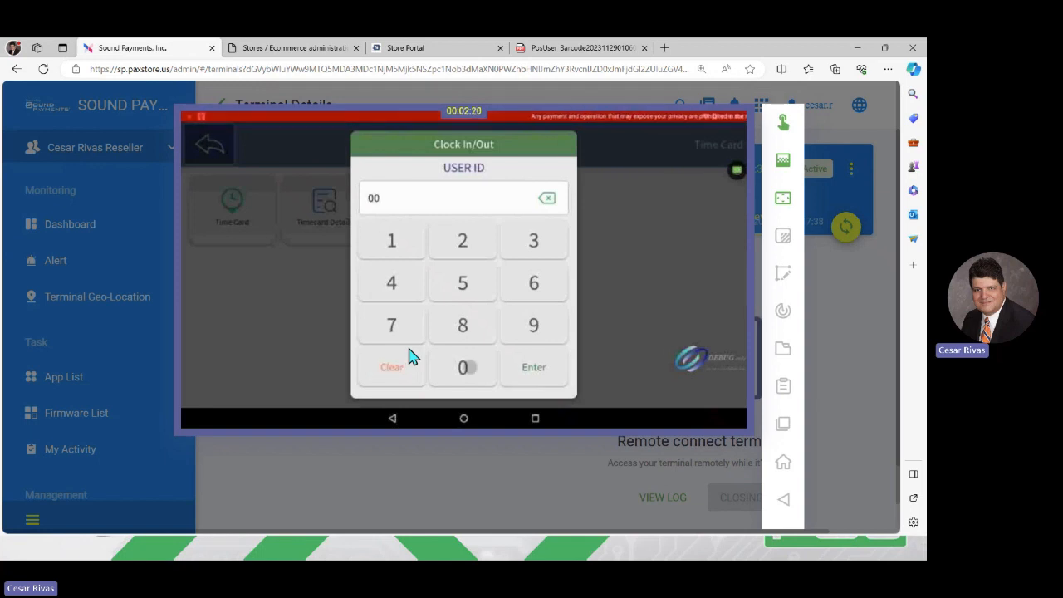
type("01")
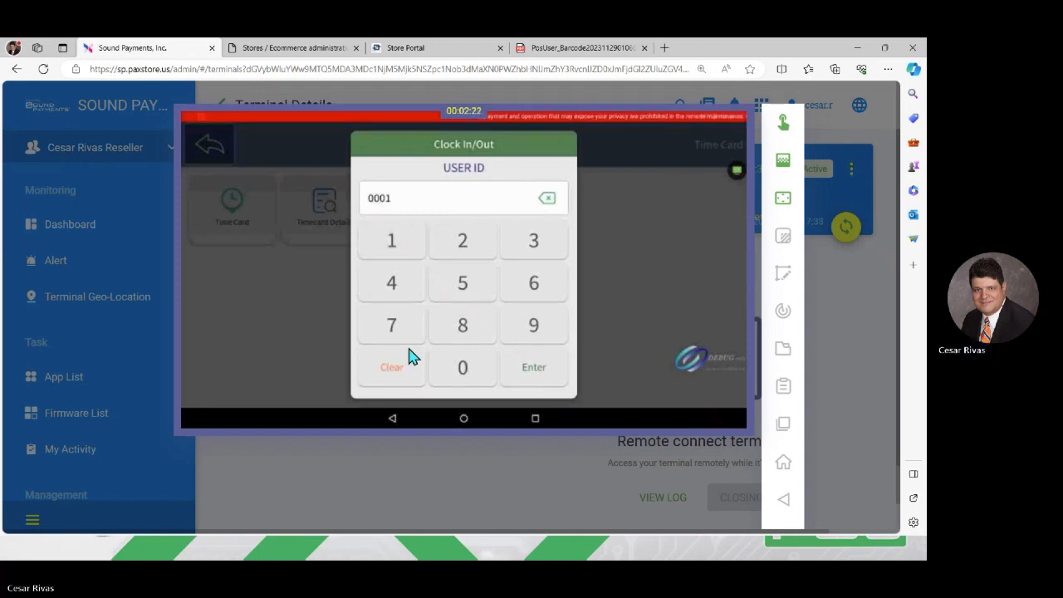
key("Return")
type("123")
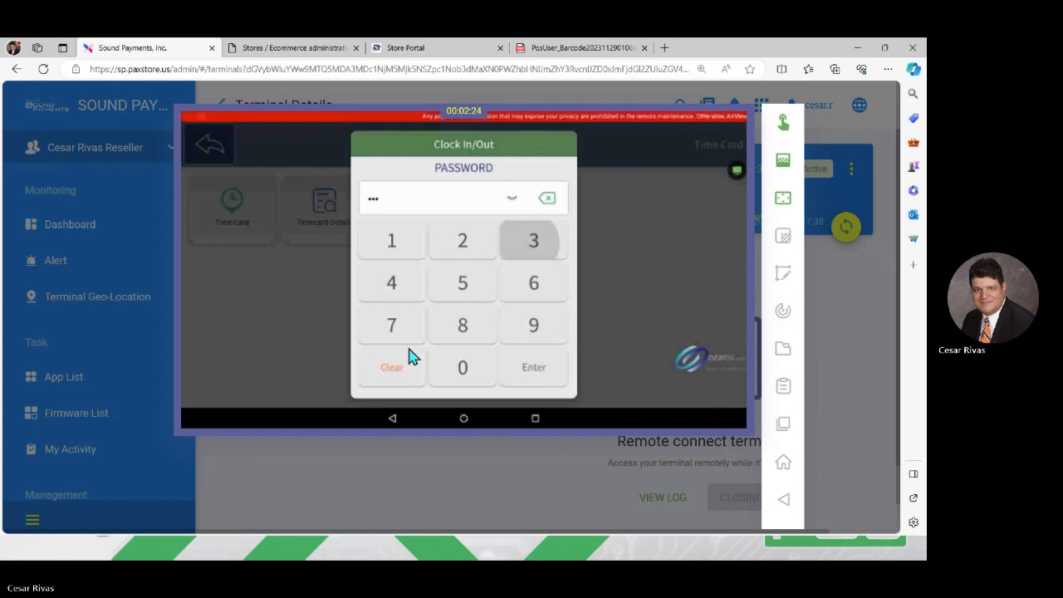
type("56")
key("Return")
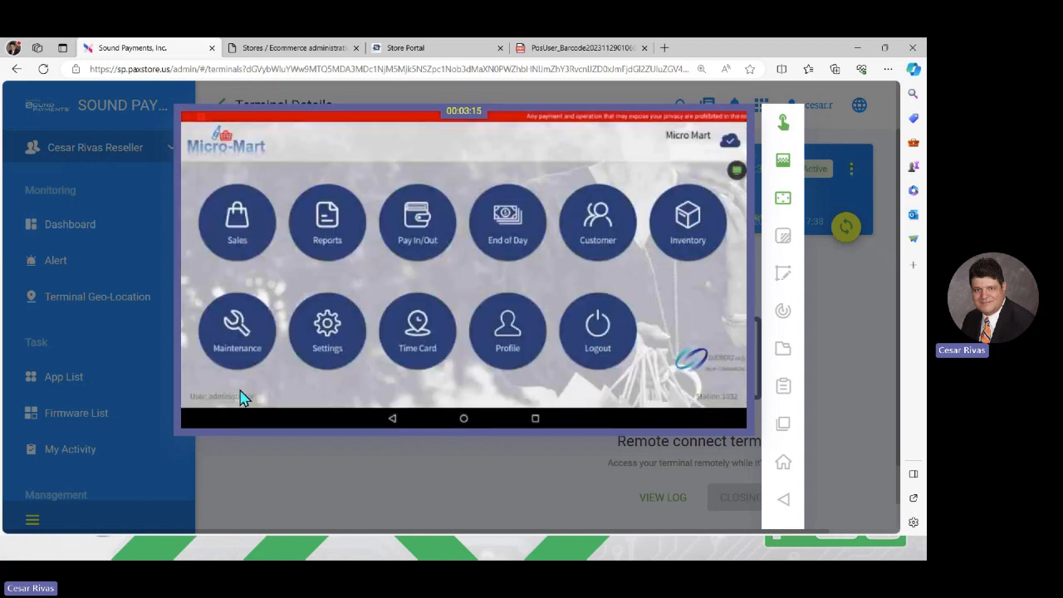
Step: Export the 90-day user timecard detail to Excel and check its 4.81- and 0.01-hour clock-outs
left_click(462, 52)
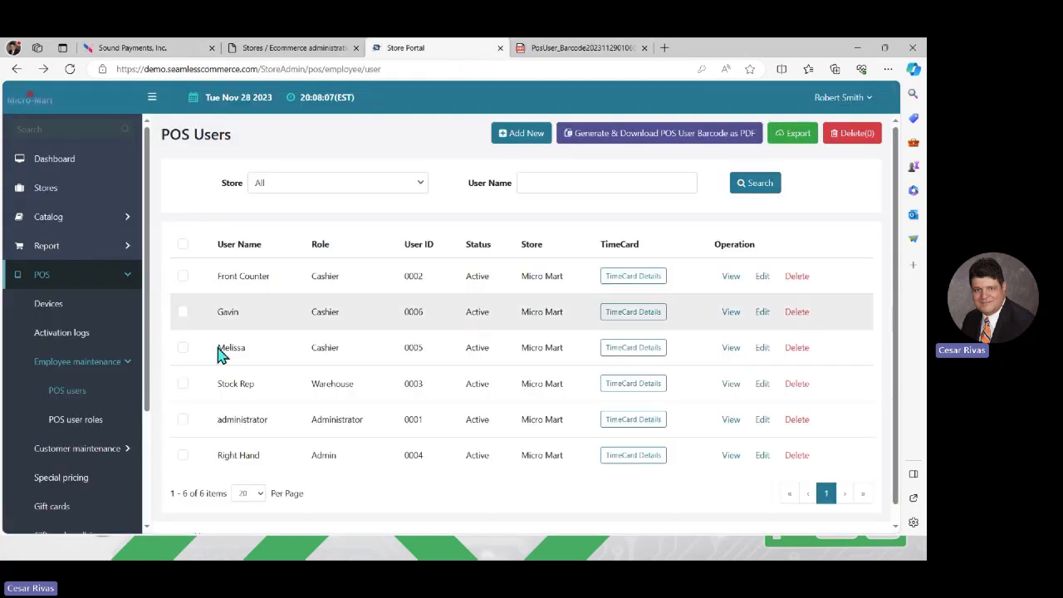
left_click(789, 138)
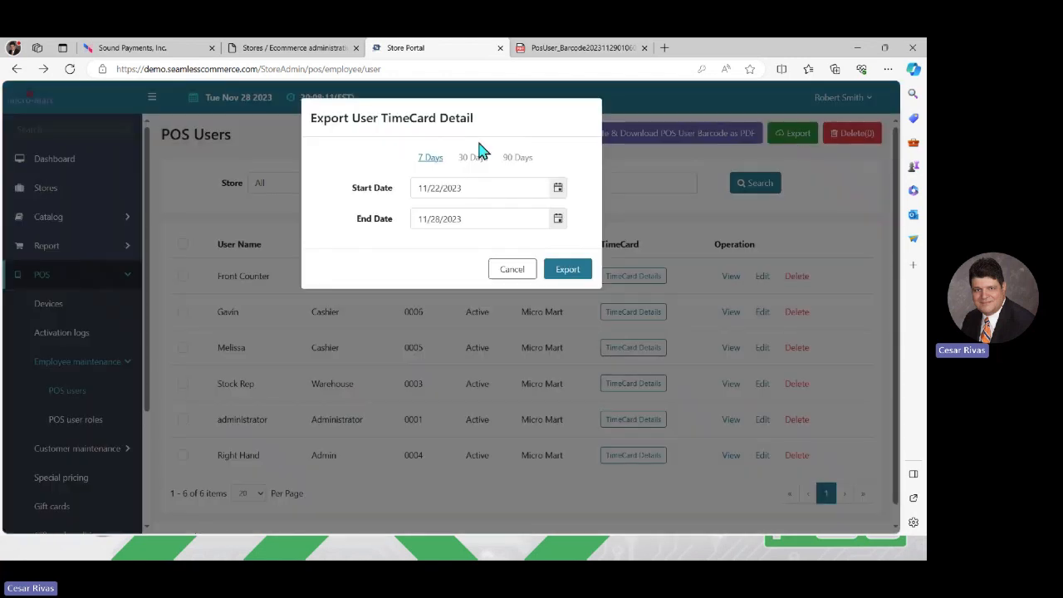
left_click(514, 158)
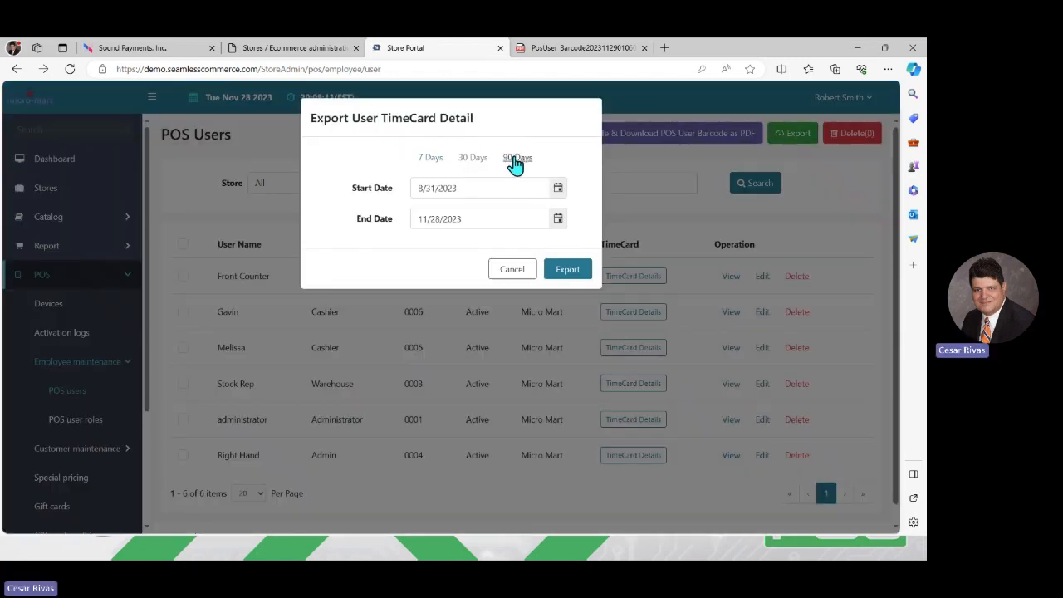
left_click(562, 272)
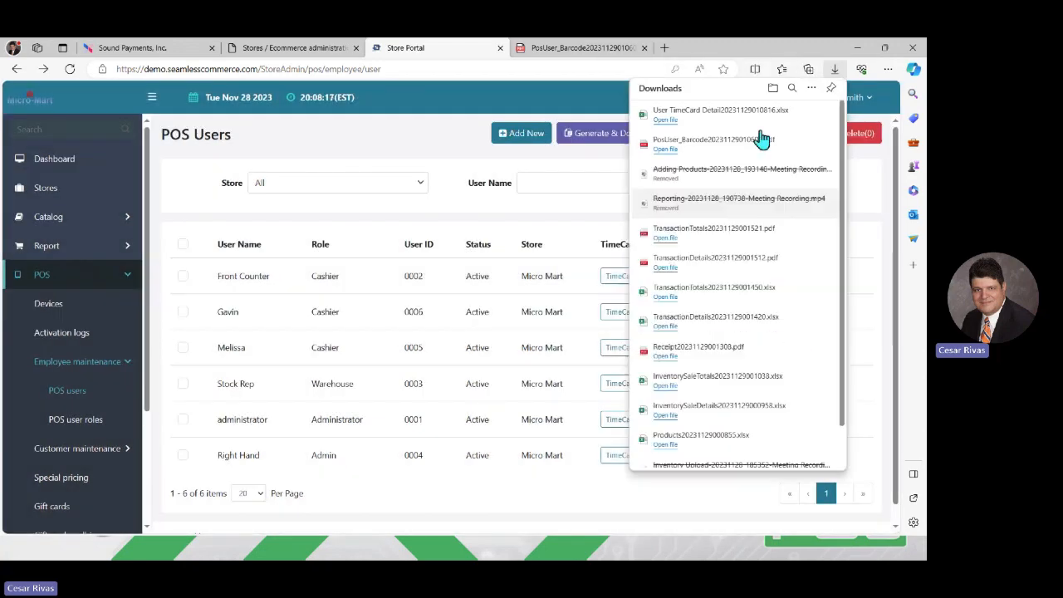
left_click(673, 121)
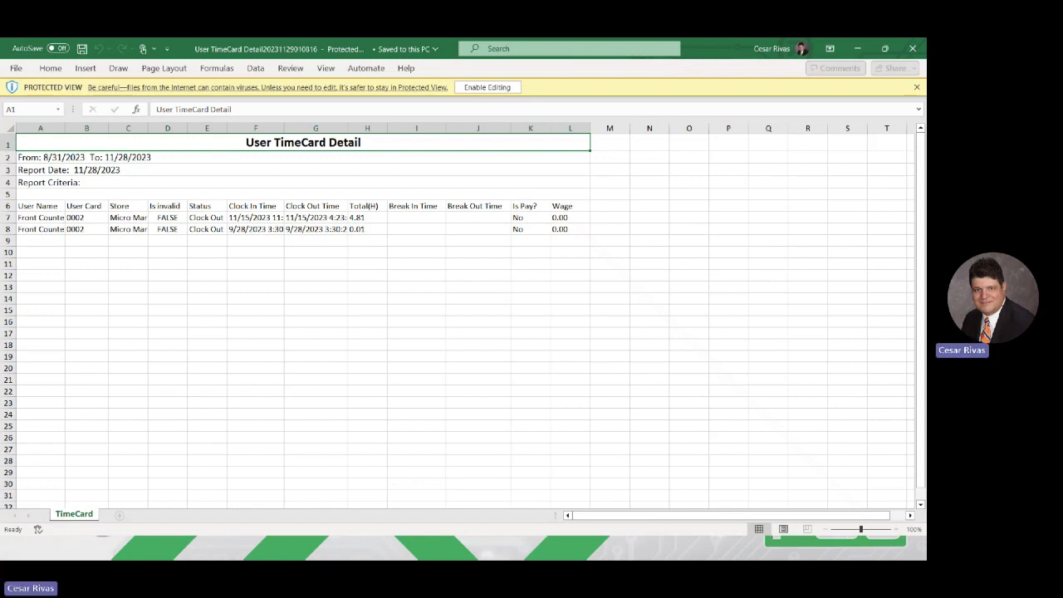
left_click(498, 481)
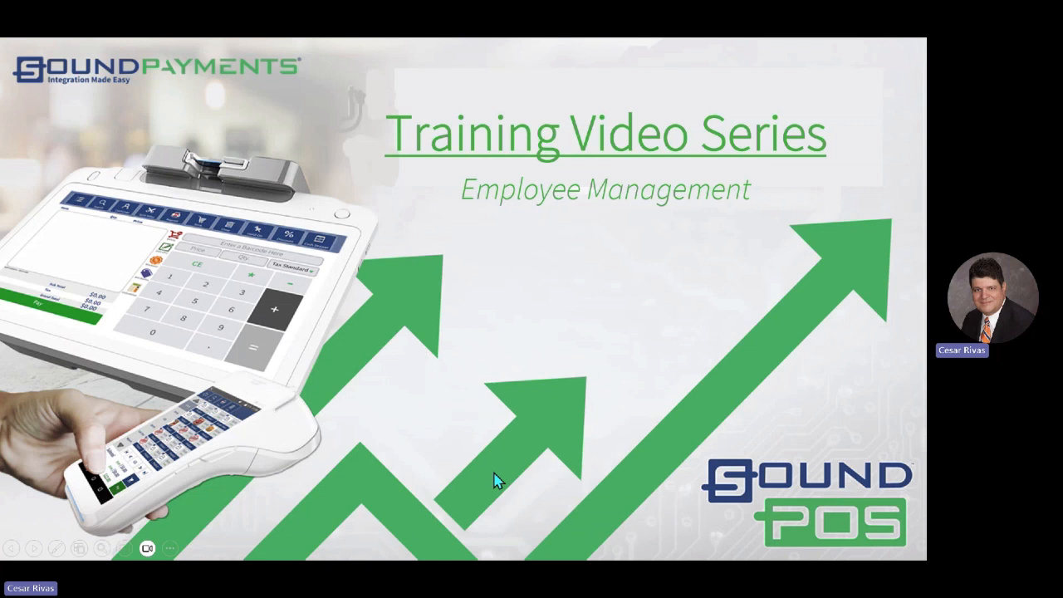